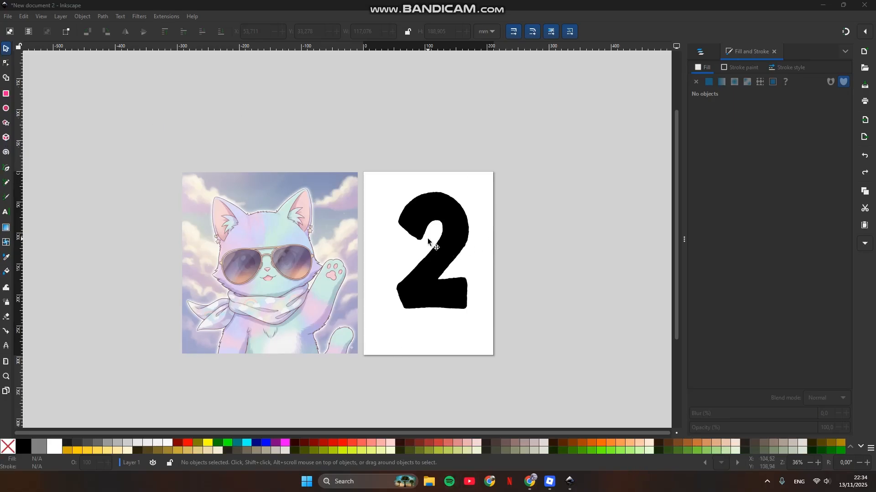
left_click(284, 289)
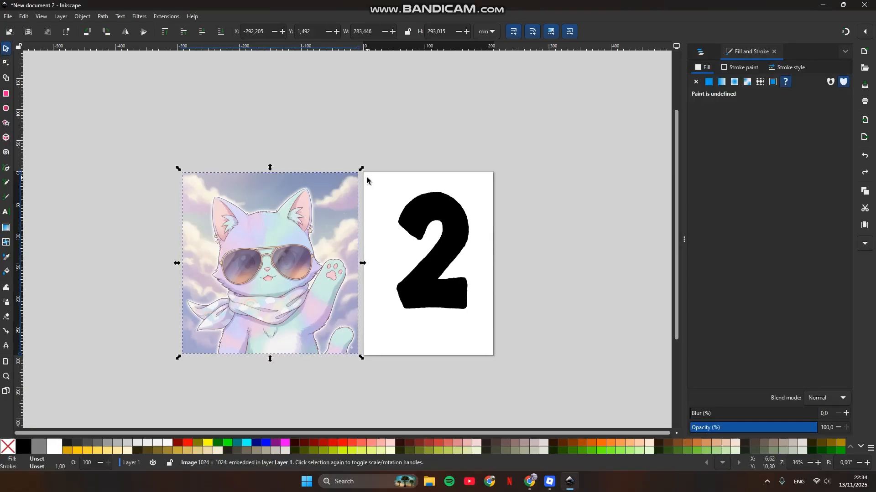
left_click(156, 182)
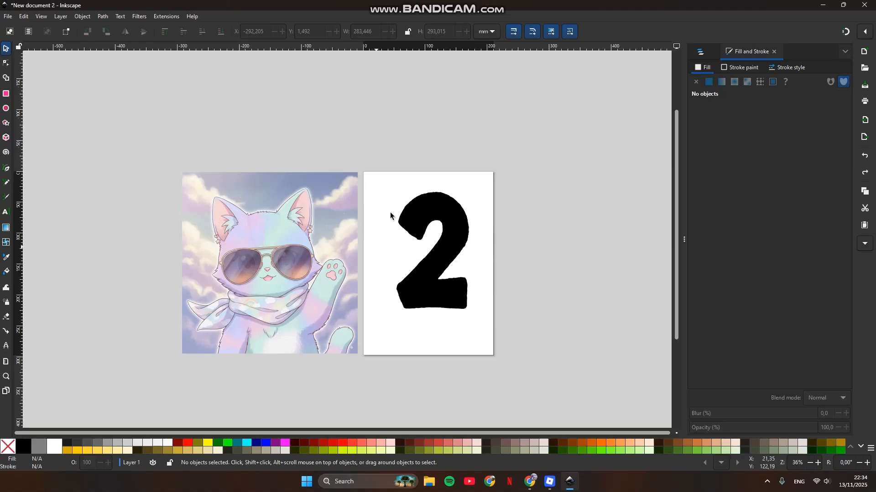
left_click(310, 339)
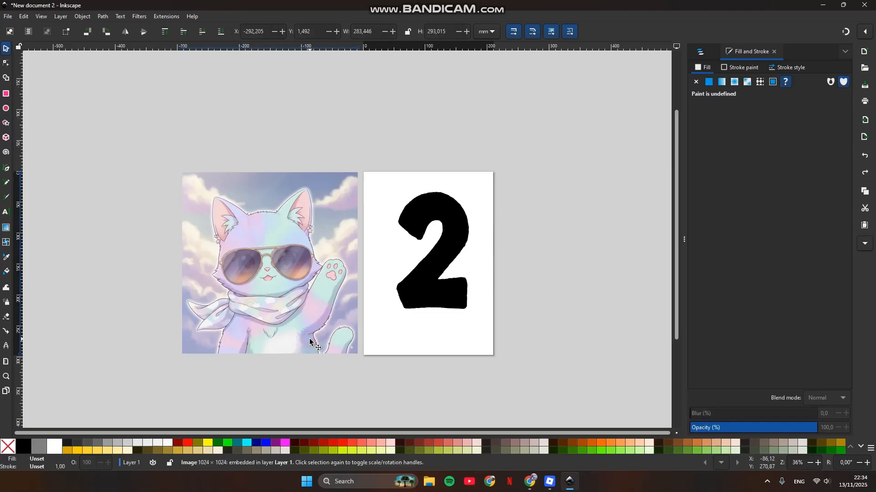
left_click(447, 136)
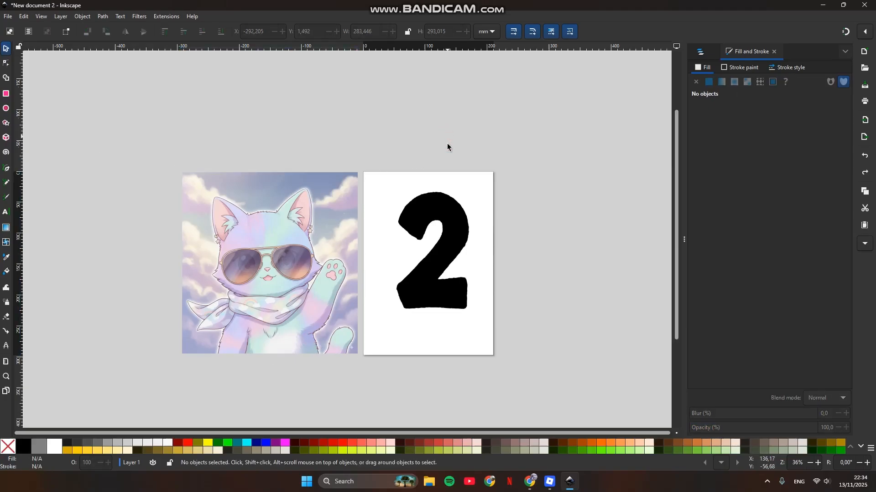
Move the black number 2 from the page onto the cat image
left_click(446, 254)
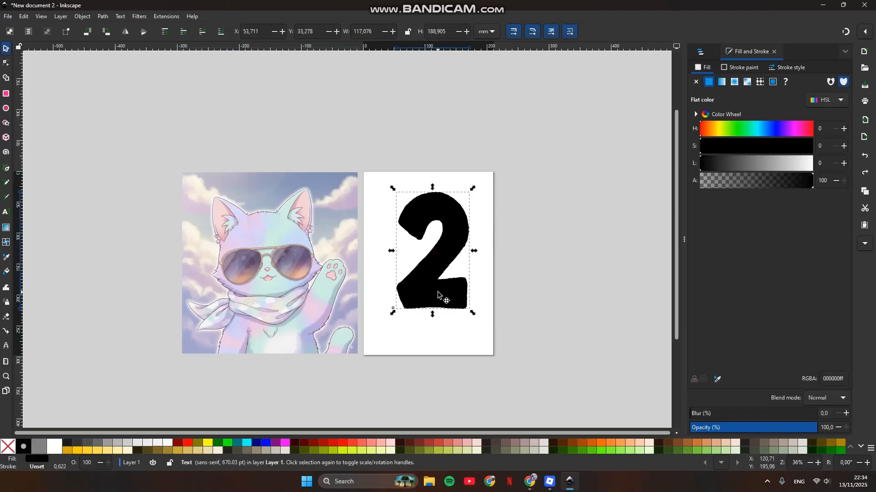
left_click_drag(430, 295, 273, 300)
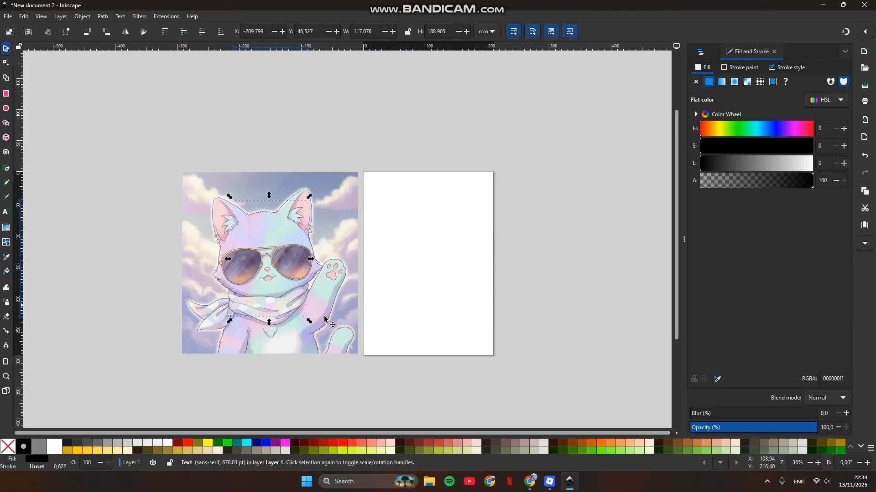
mouse_move(309, 321)
left_mouse_down()
mouse_move(336, 345)
mouse_move(300, 322)
mouse_move(308, 327)
left_mouse_up()
left_click(326, 144)
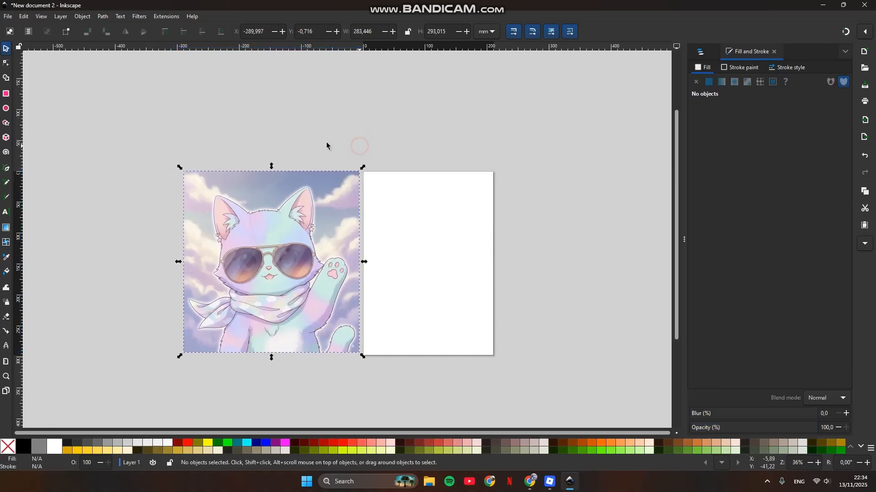
left_click(274, 252)
key("ctrl+z")
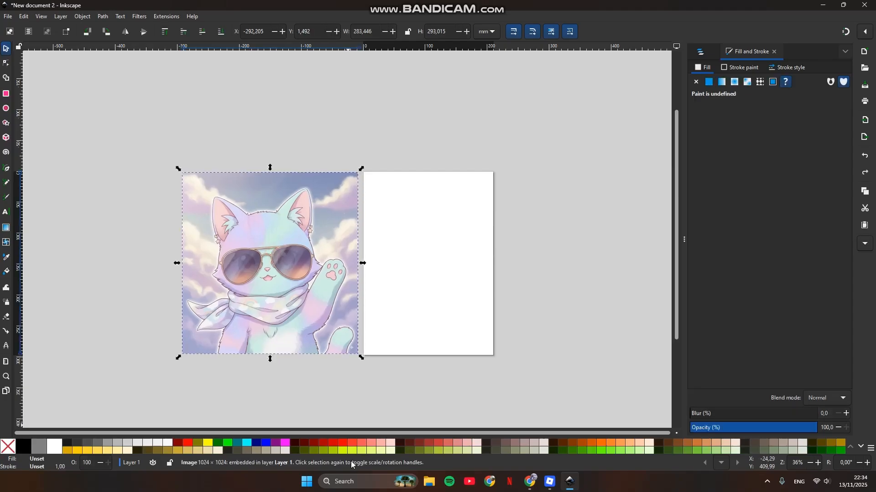
Place the number 2 in front of the cat image and enlarge it to about 143 × 219 mm
left_click_drag(427, 294, 268, 299)
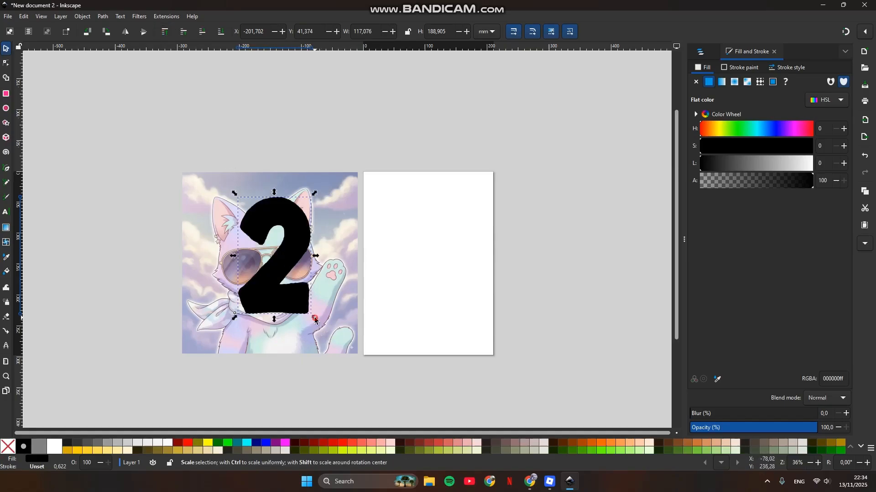
left_click_drag(314, 318, 331, 337)
left_click_drag(293, 308, 283, 316)
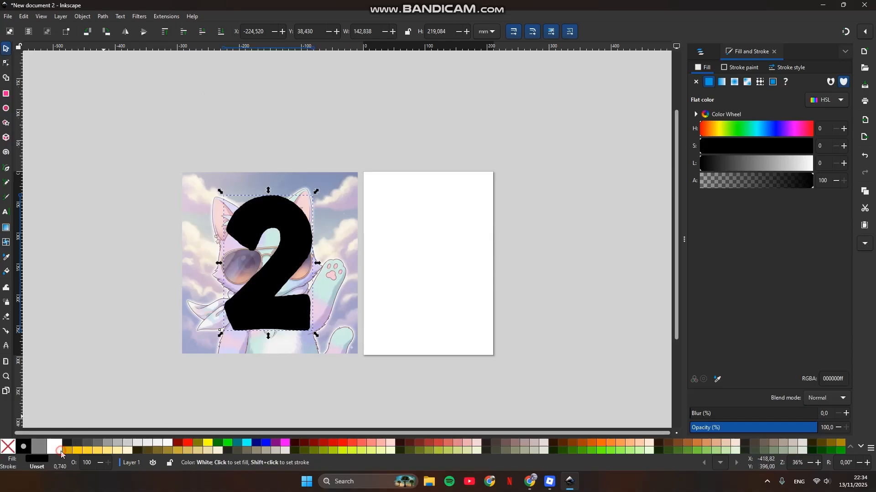
Fill the number 2 with white and set its opacity to 50%
left_click(58, 449)
left_click(662, 491)
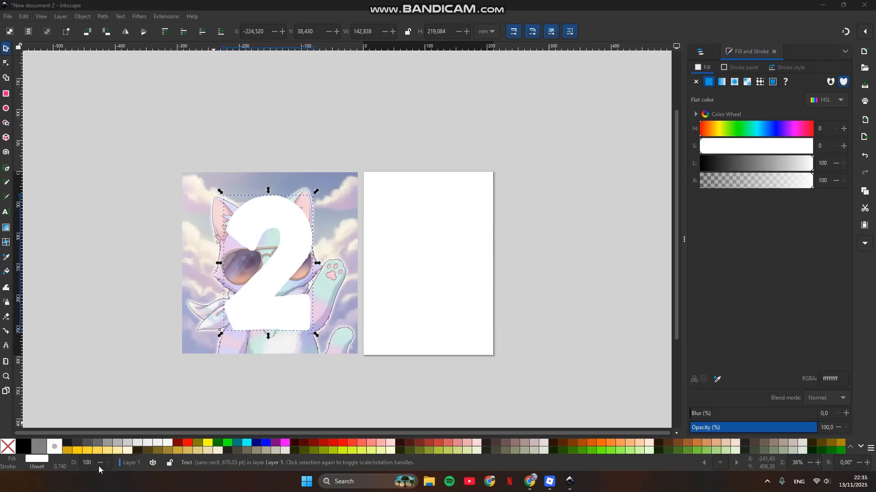
left_click(91, 462)
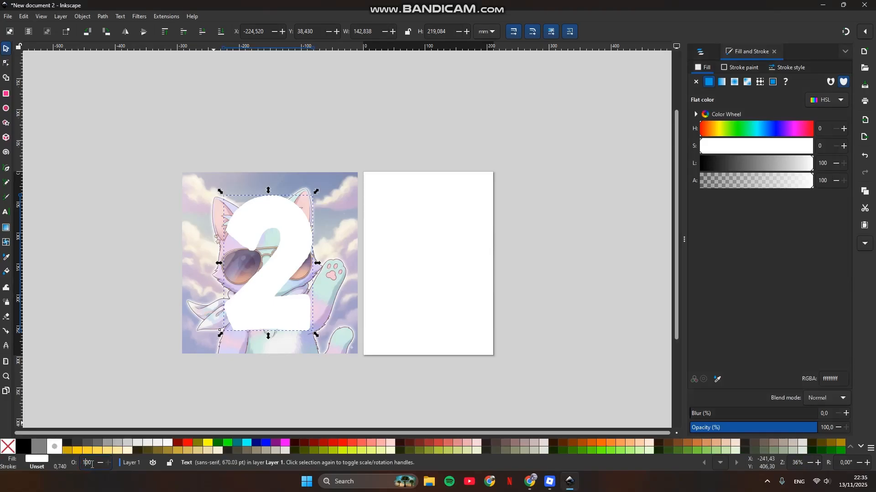
double_click(85, 463)
type("50")
key("Return")
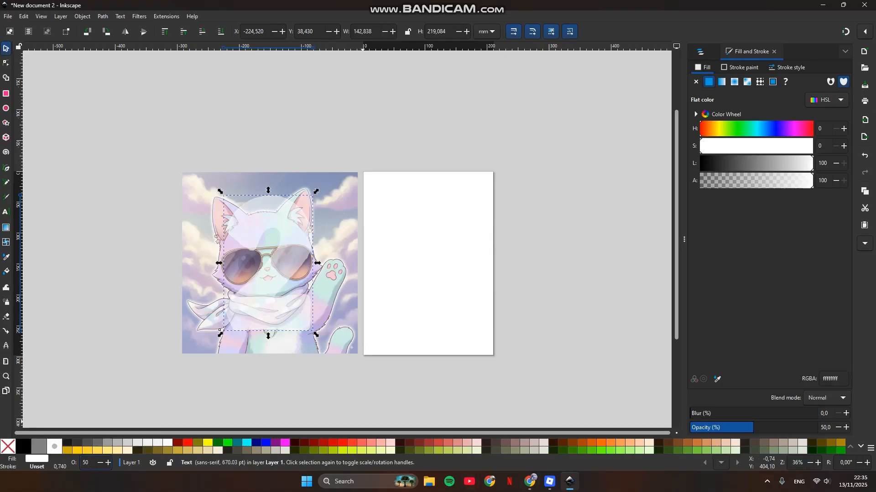
left_click(623, 489)
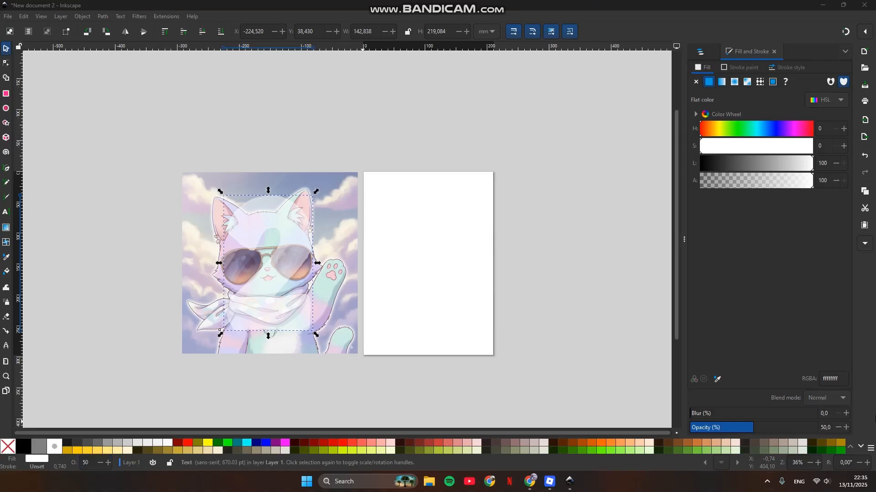
Shift the cat image about 38 mm to the left beneath the semi-transparent number 2
left_click(197, 187)
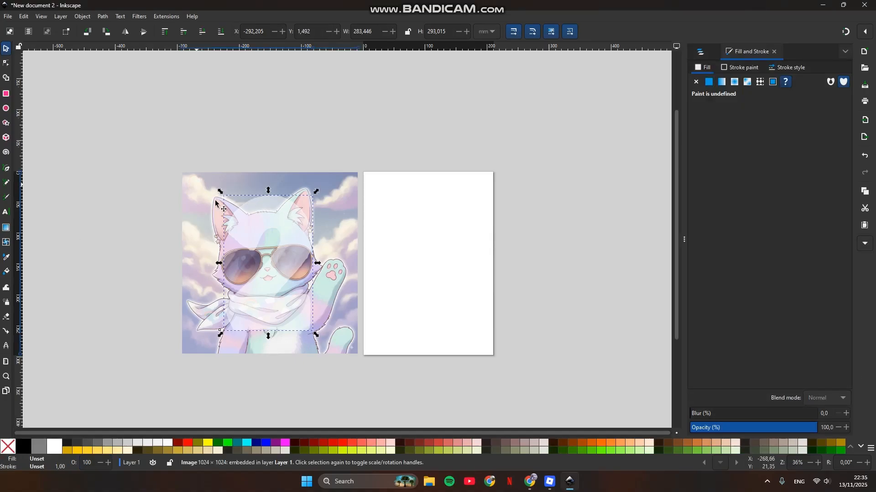
left_click_drag(327, 251, 303, 251)
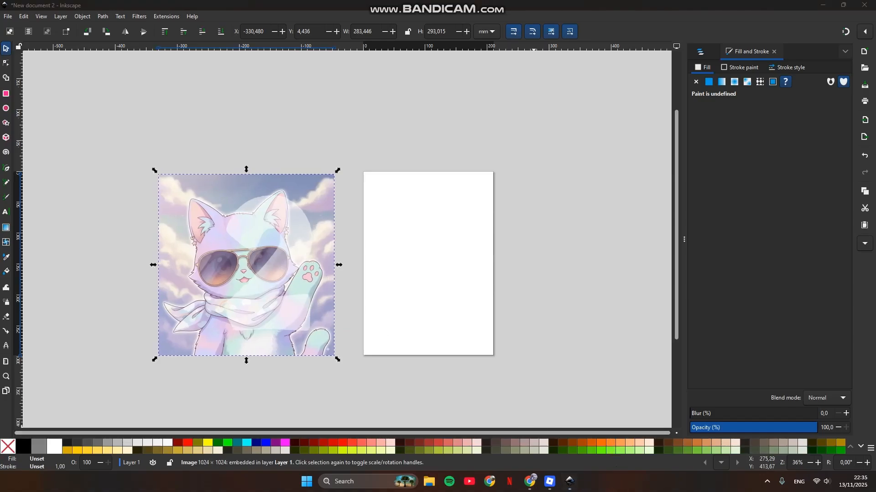
left_click(115, 163)
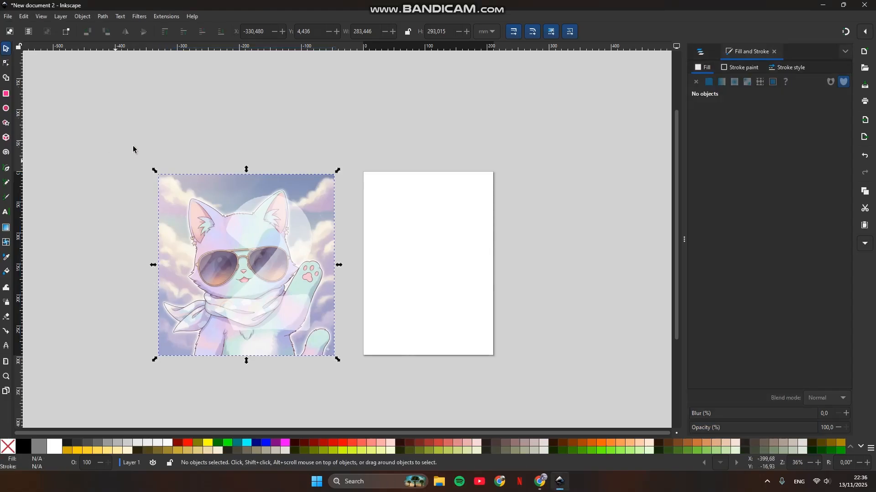
Duplicate the cat image together with its number 2 twice, lining up the copies in a row to the left of the original
left_click_drag(112, 141, 356, 395)
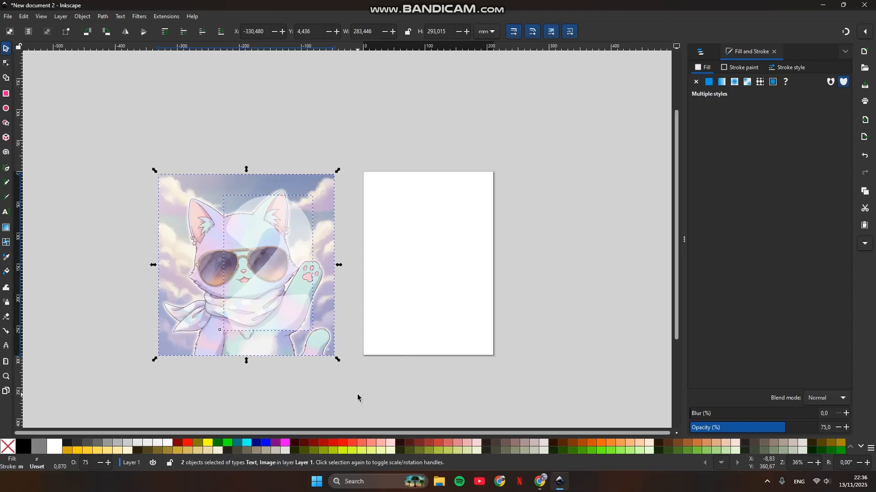
left_click_drag(254, 334, 82, 315)
scroll(297, 195, "right", 6)
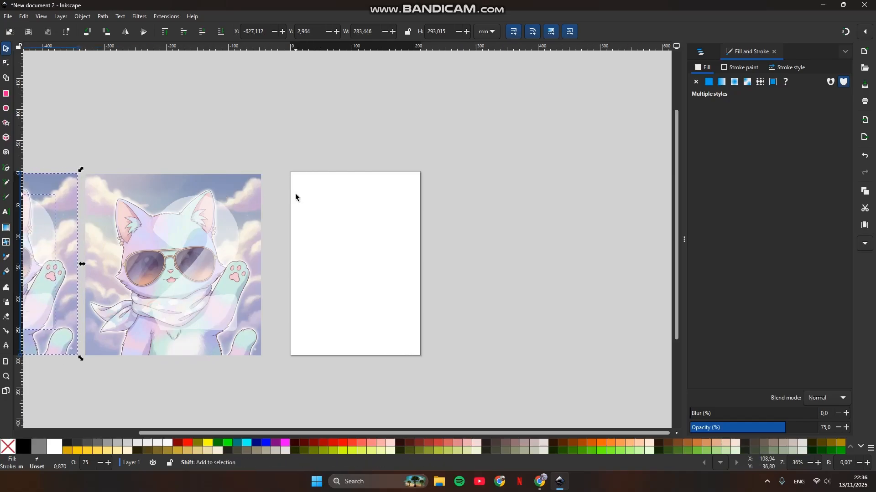
left_click_drag(139, 437, 5, 412)
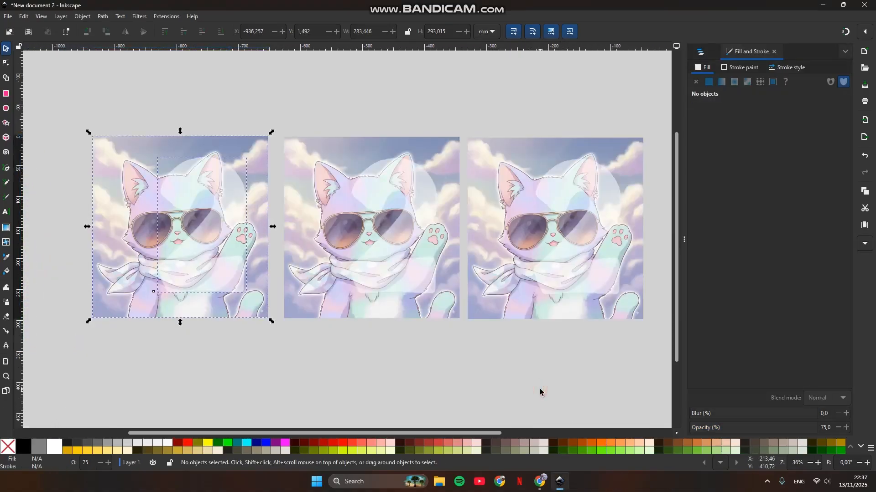
left_click(540, 390)
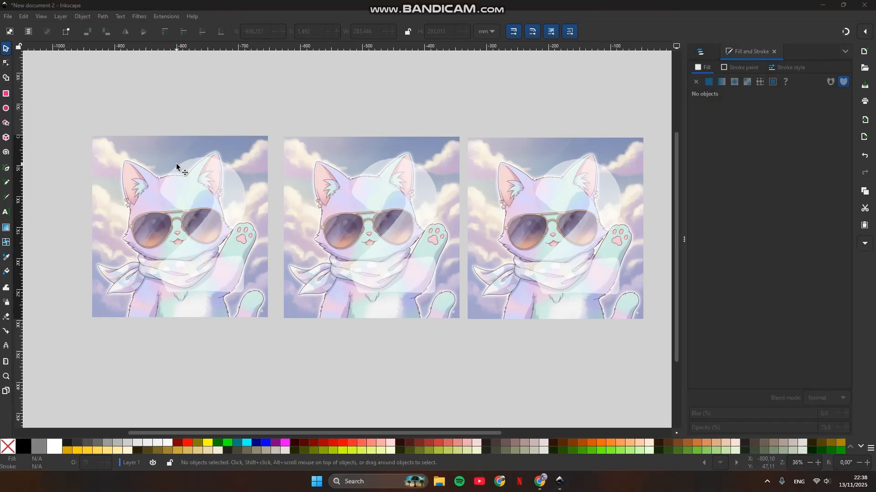
Set the opacity of the number 2 on the leftmost cat image to 100%
left_click(204, 189)
left_click(204, 189)
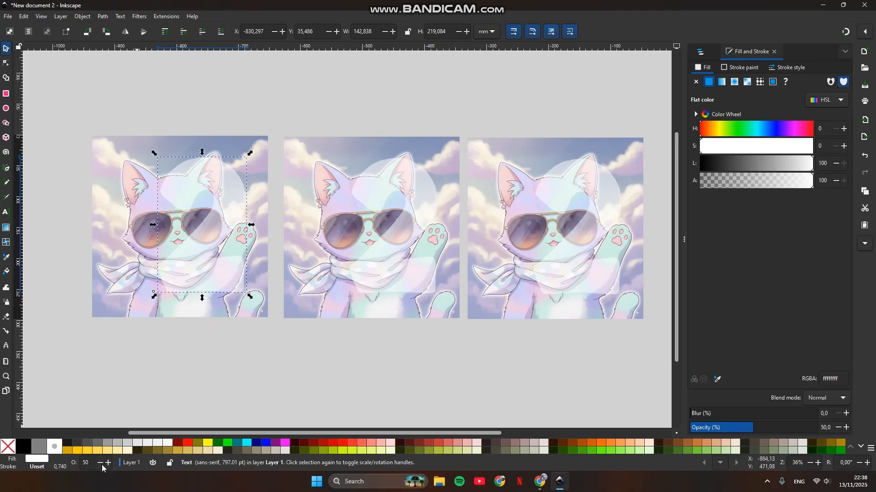
double_click(93, 463)
type("100")
key("Return")
left_click(98, 391)
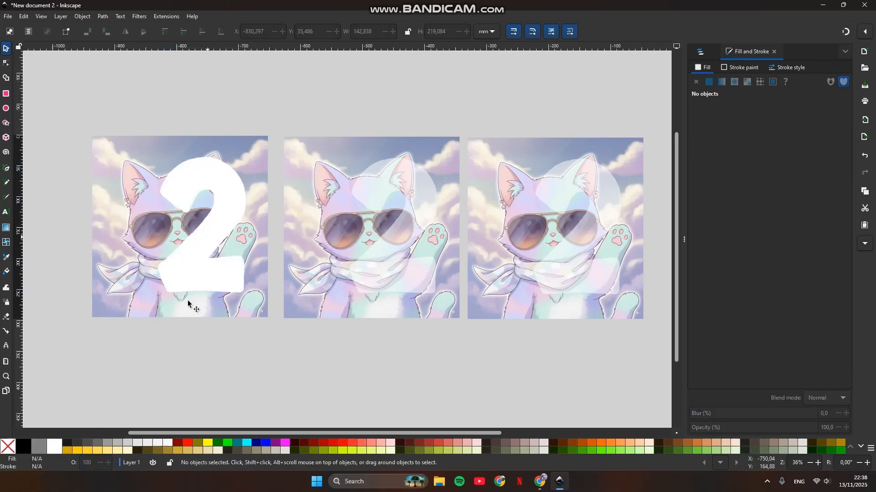
Mask the leftmost cat image with its white number 2 using Set Mask
left_click(201, 264)
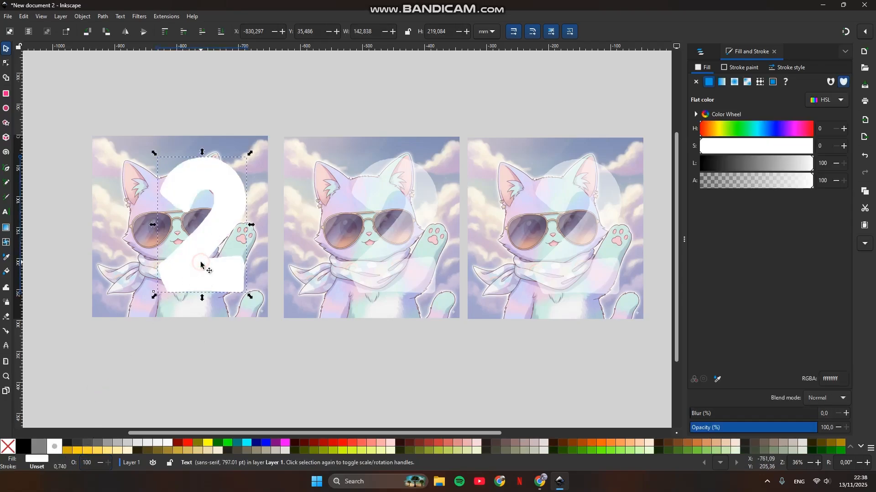
left_click(132, 253, "shift")
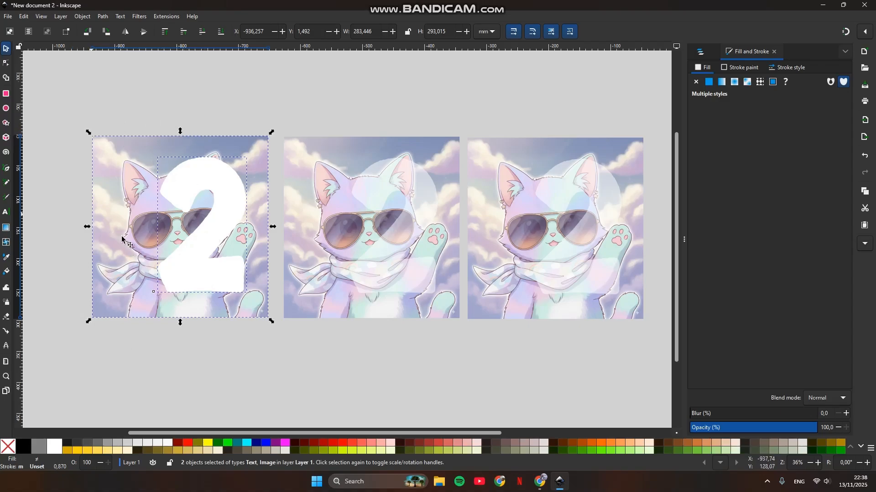
left_click(85, 20)
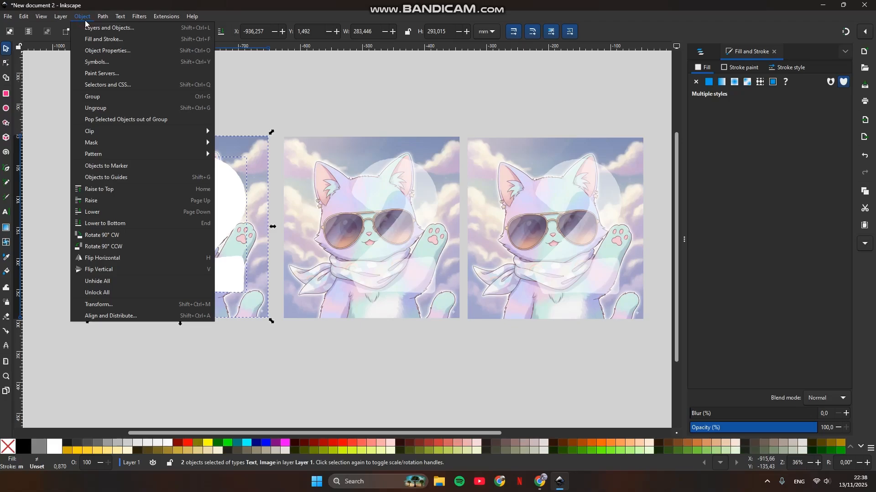
mouse_move(116, 145)
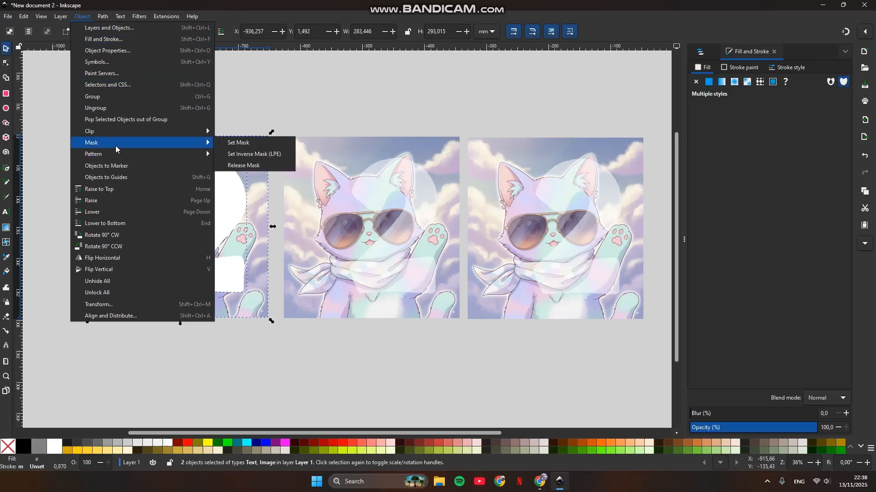
left_click(252, 145)
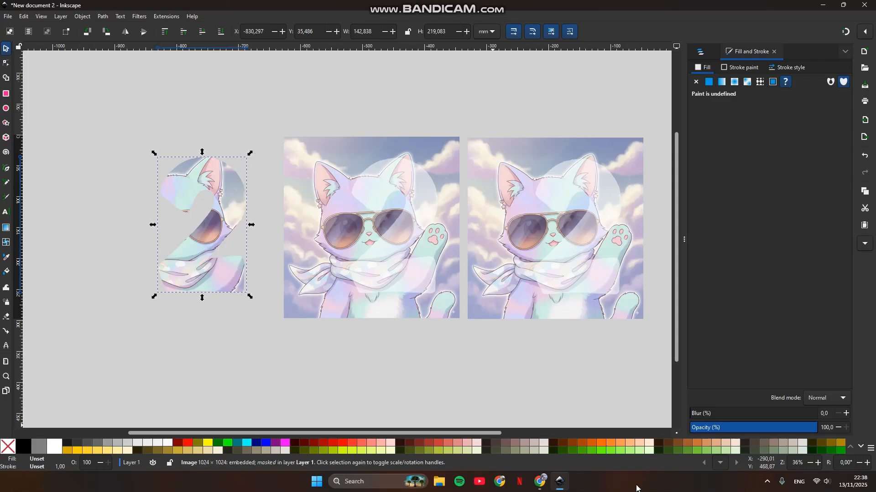
left_click(637, 486)
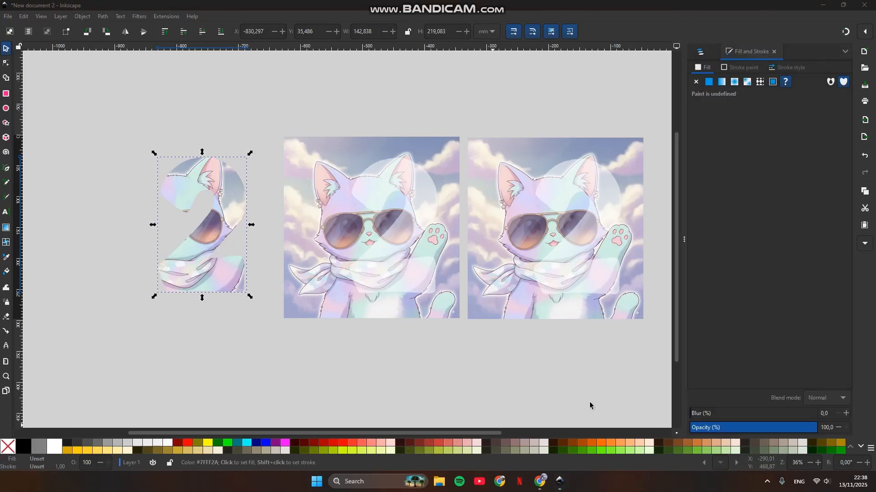
left_click(529, 375)
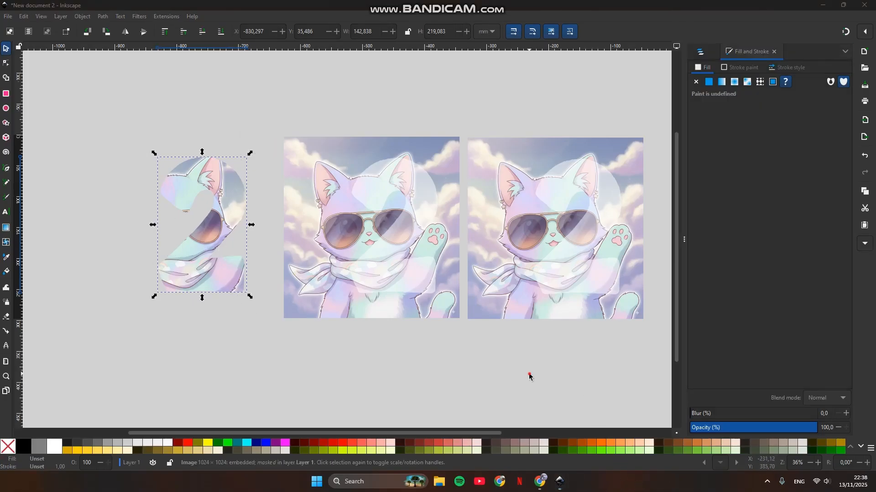
Set the opacity of the number 2 on the rightmost cat image to 100%
left_click(560, 222)
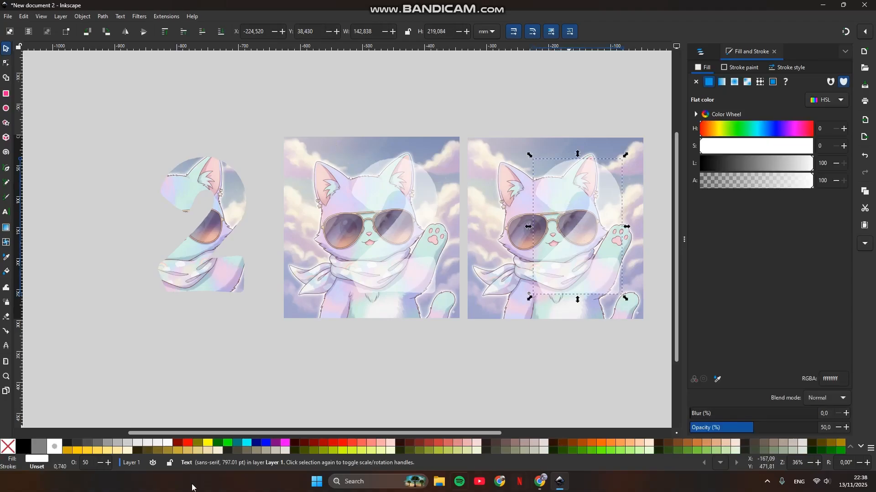
left_click(87, 463)
key("Return")
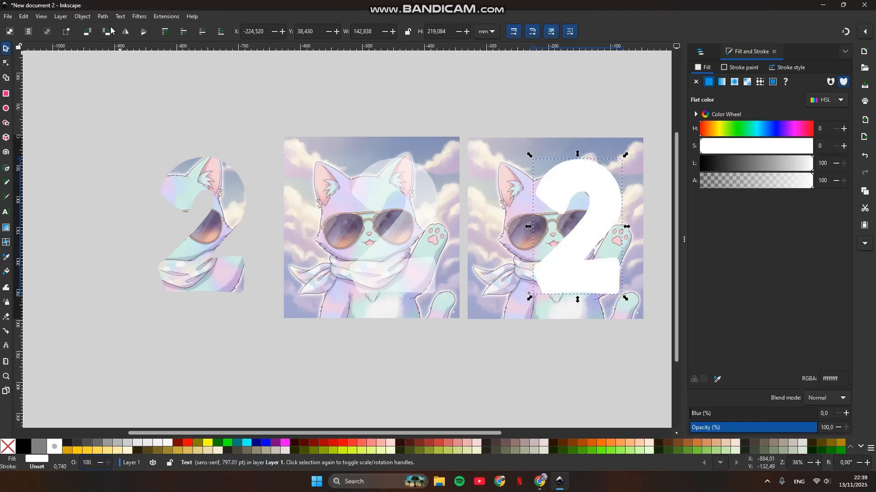
Open the Drop Shadow filter for the white number 2 on the rightmost cat image and set its blur radius to 2 px
left_click(140, 16)
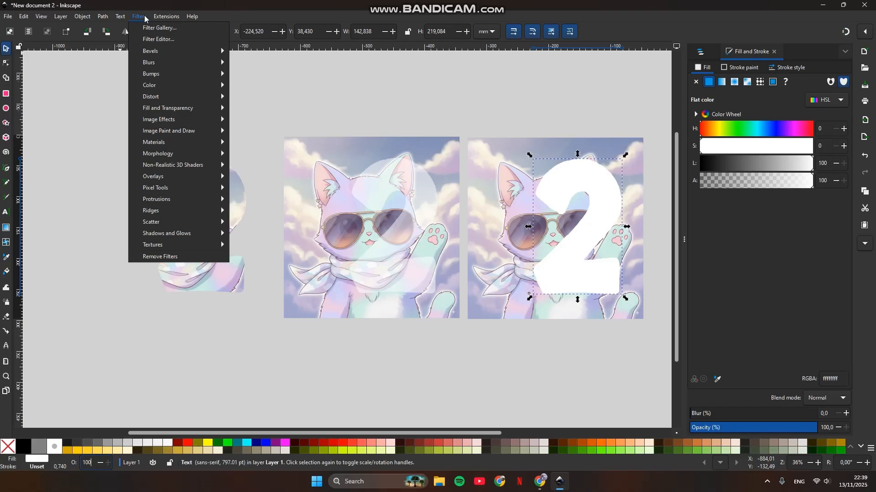
mouse_move(192, 236)
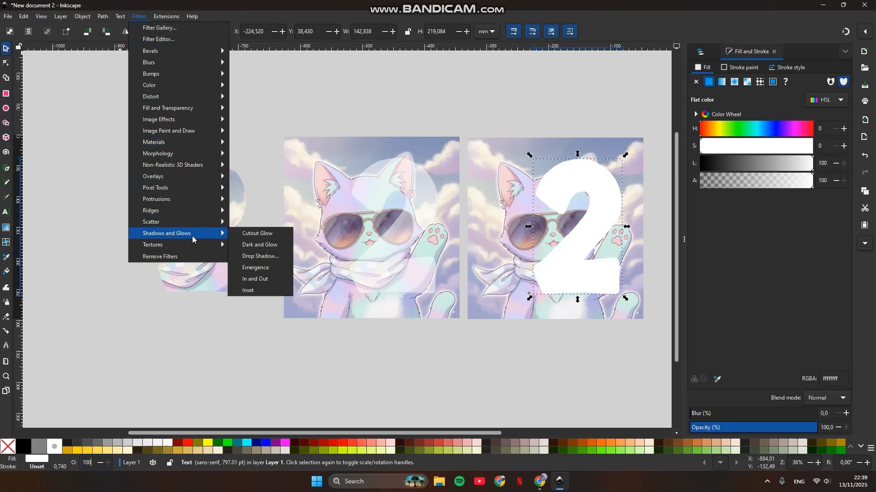
left_click(251, 257)
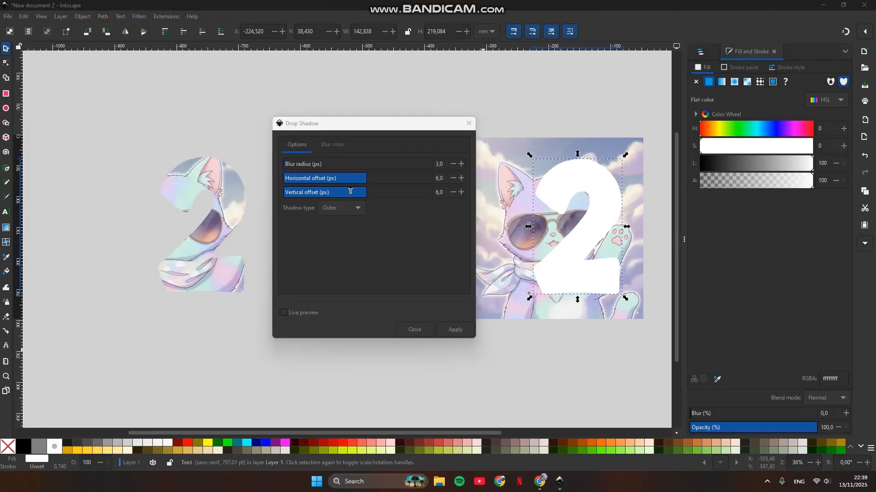
left_click_drag(439, 164, 425, 166)
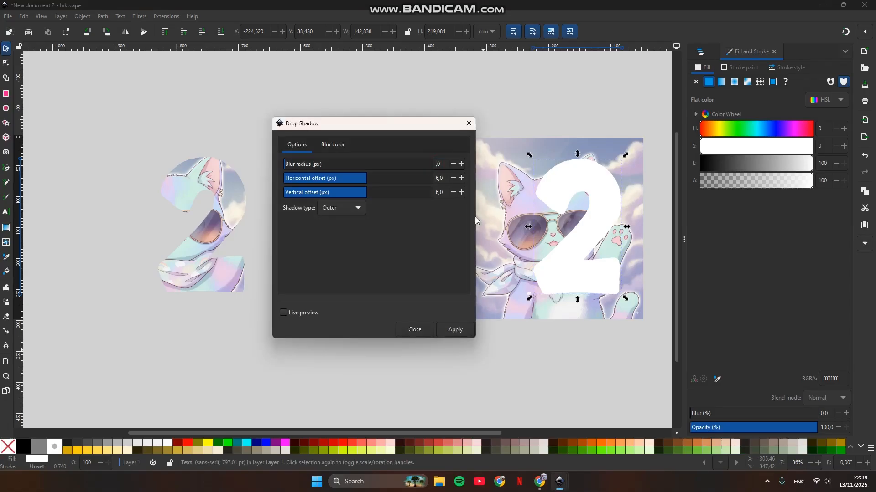
type("2,")
Set the drop shadow's horizontal offset to -2 px and its vertical offset to 2 px
left_click(453, 179)
left_click_drag(431, 179, 413, 183)
left_click(454, 178)
left_click(453, 178)
double_click(434, 194)
type("2")
Set the shadow type to Inner cutout, apply the drop shadow to the number 2, and close the filter dialog
left_click(341, 209)
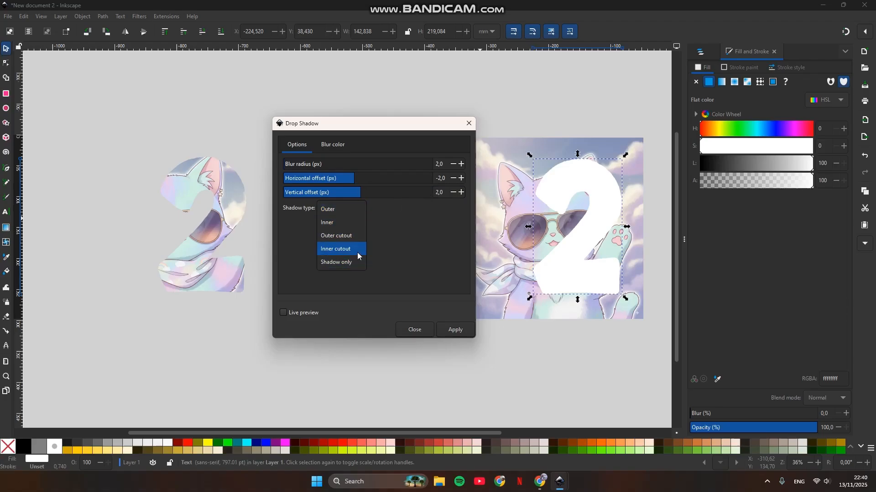
left_click(357, 251)
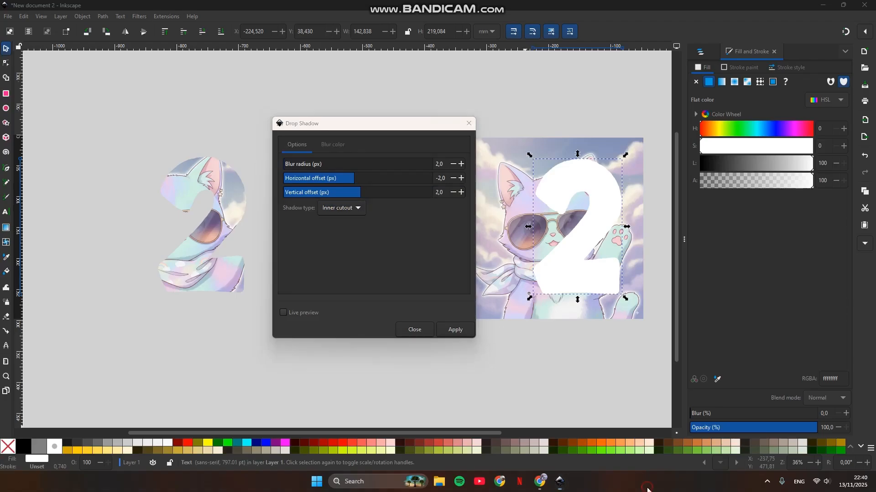
key("alt+Tab")
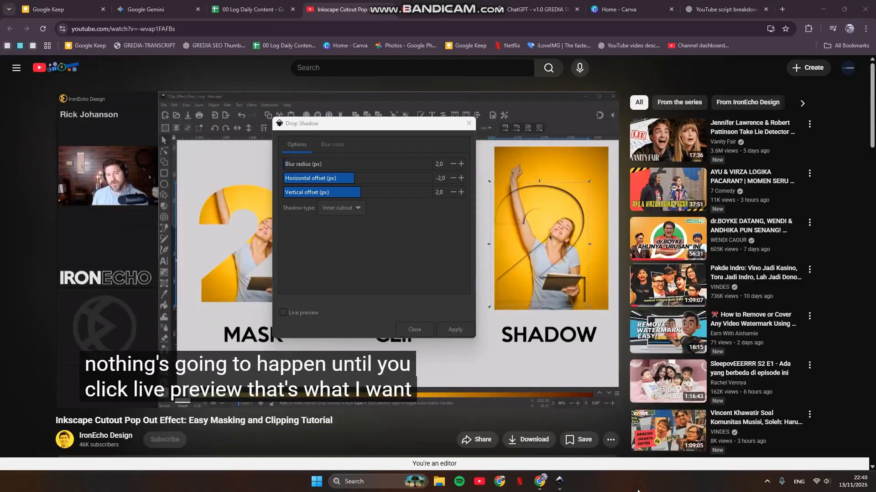
key("alt+Tab")
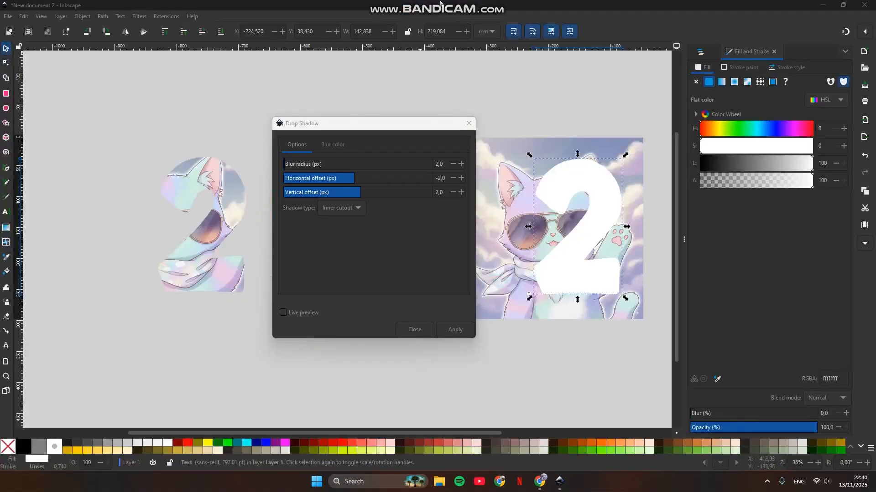
left_click(318, 281)
left_click(283, 313)
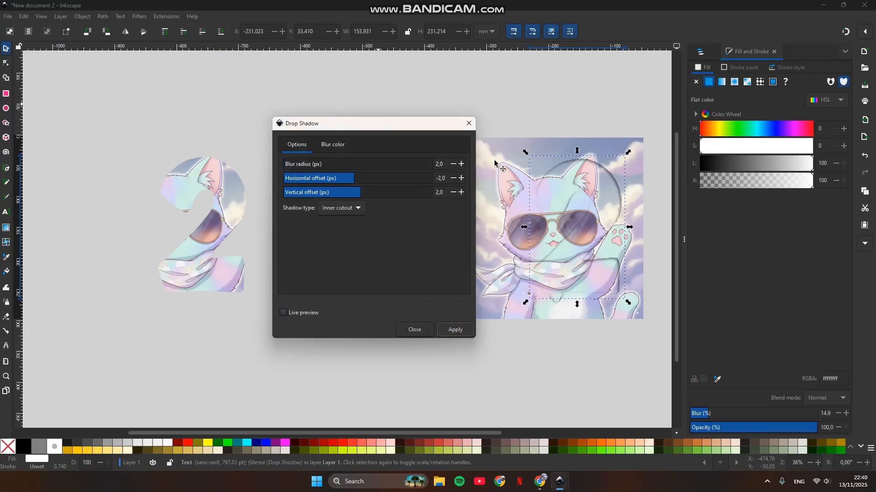
left_click(469, 124)
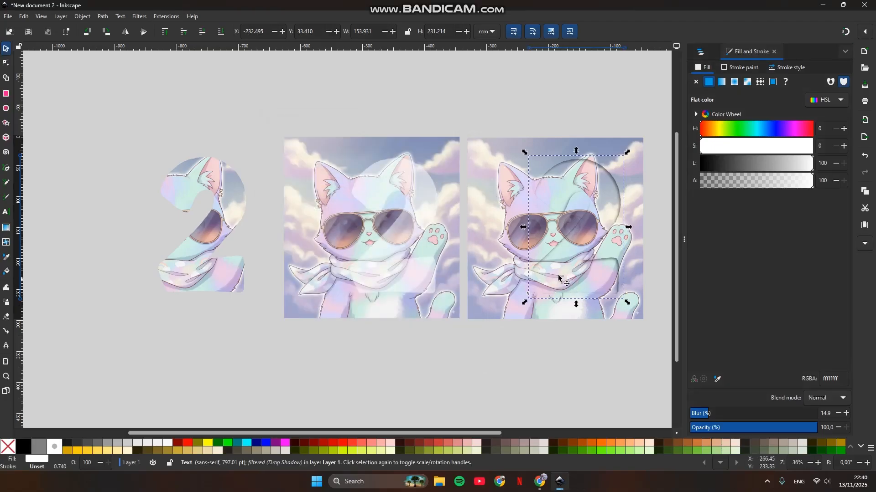
Move the shadowed number 2 from the rightmost cat image onto the masked cat cutout, aligned with its outline
left_click_drag(553, 272, 198, 272)
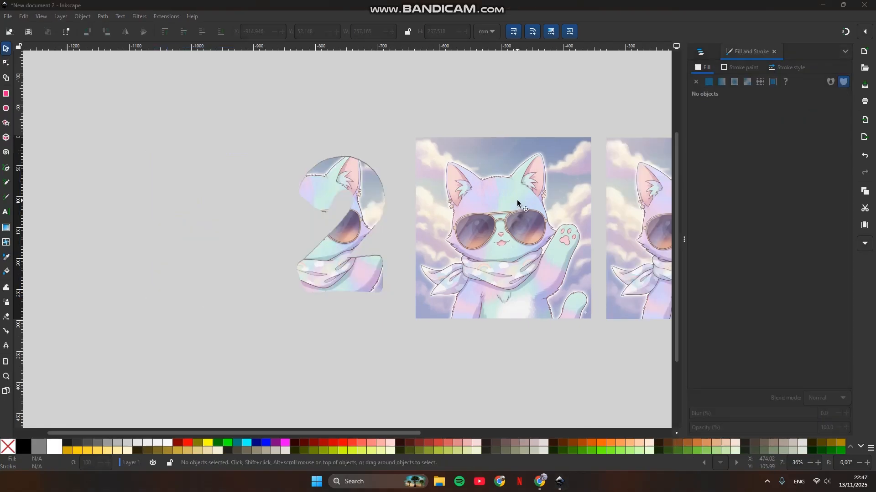
left_click_drag(369, 434, 392, 434)
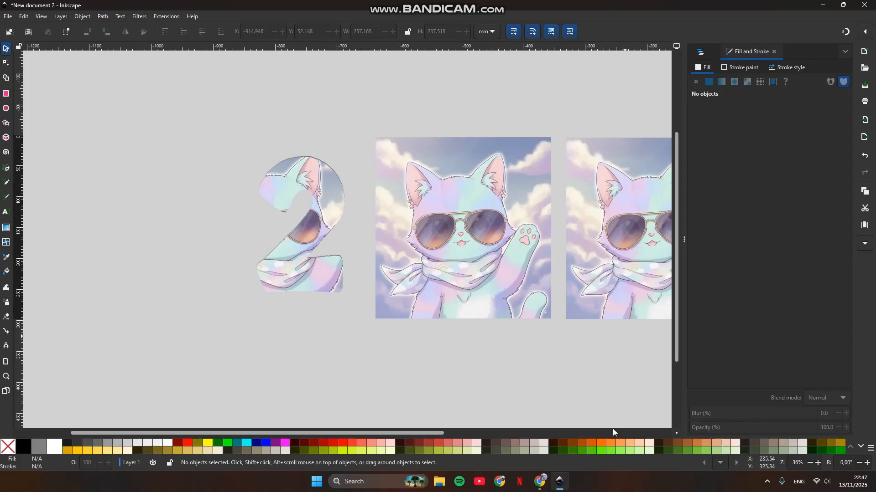
left_click(617, 487)
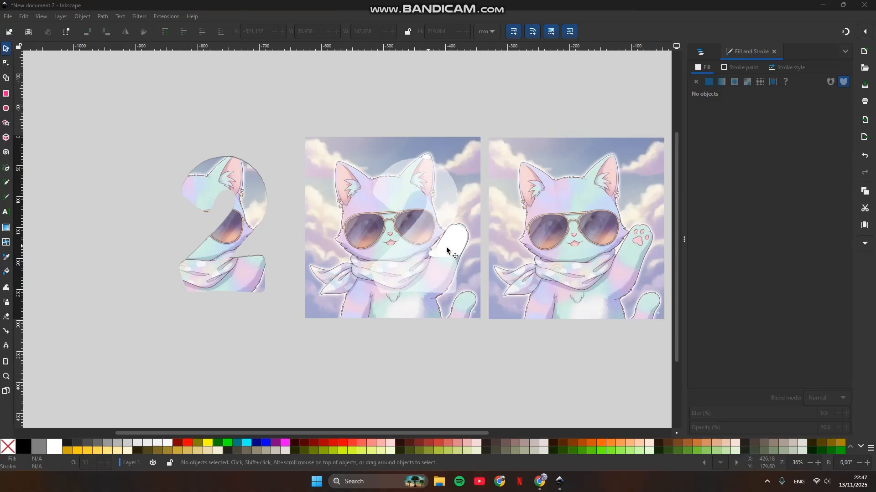
Delete the white shapes covering the raised paw and the ear tip on the middle cat image
left_click(448, 249)
left_click(448, 249)
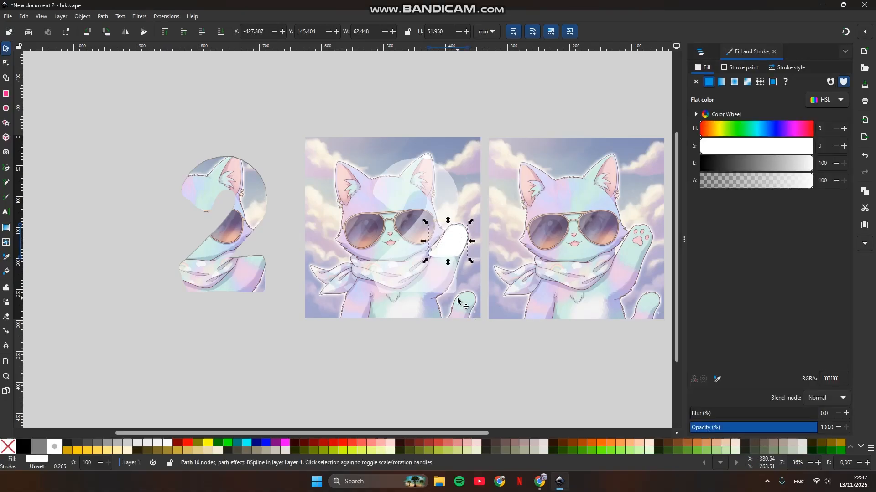
key("Delete")
left_click(428, 157)
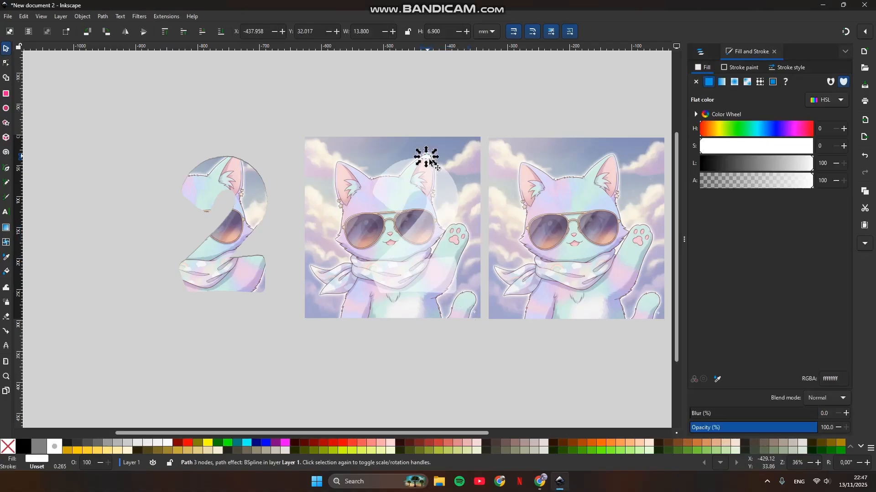
key("Delete")
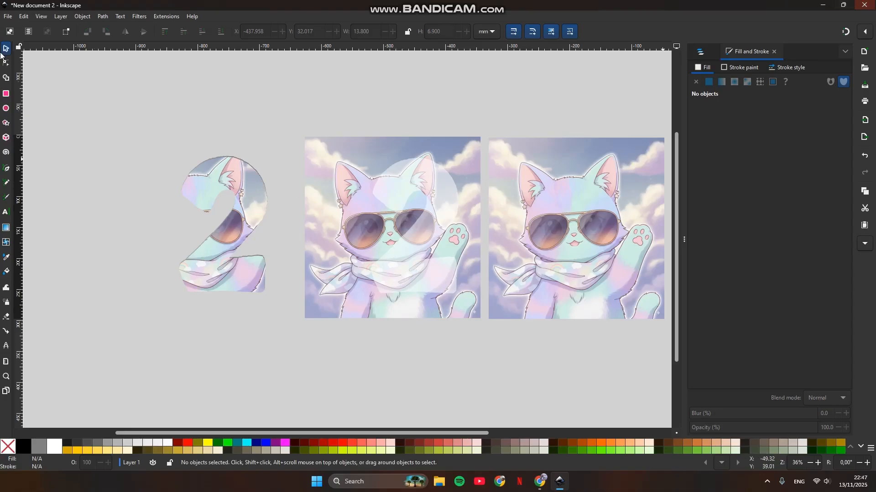
Trace closed B-spline Pen paths around the middle cat's raised paw above the 2's base and around the ear tip outside the 2
left_click(7, 171)
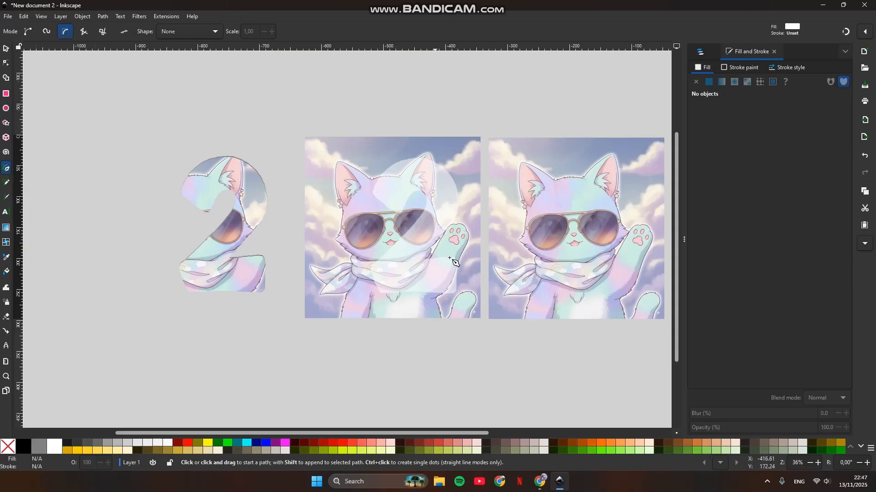
left_click(443, 235)
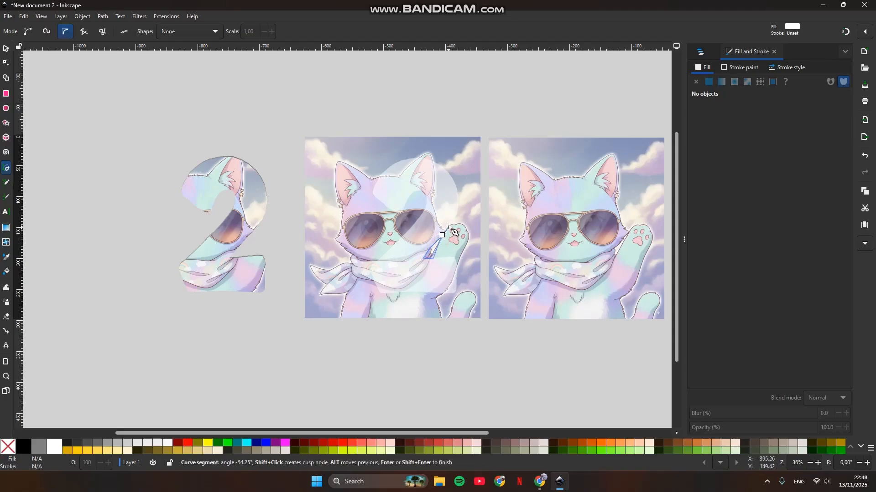
left_click(460, 225)
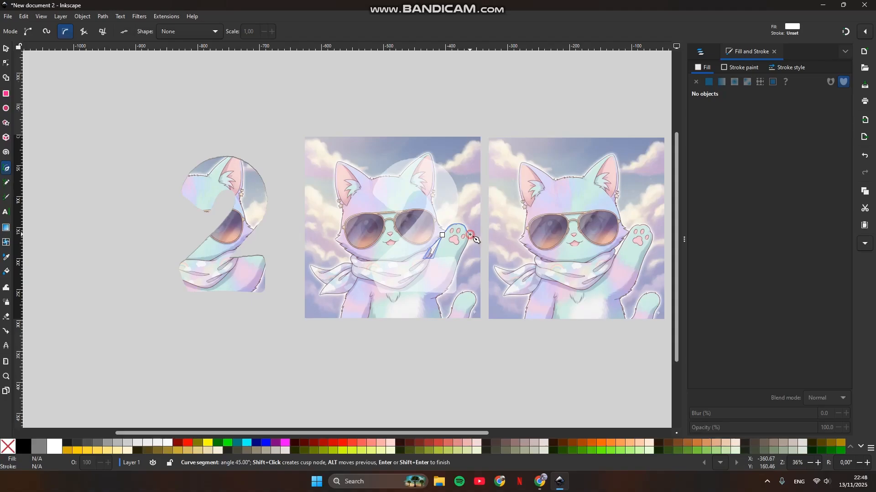
left_click(456, 260)
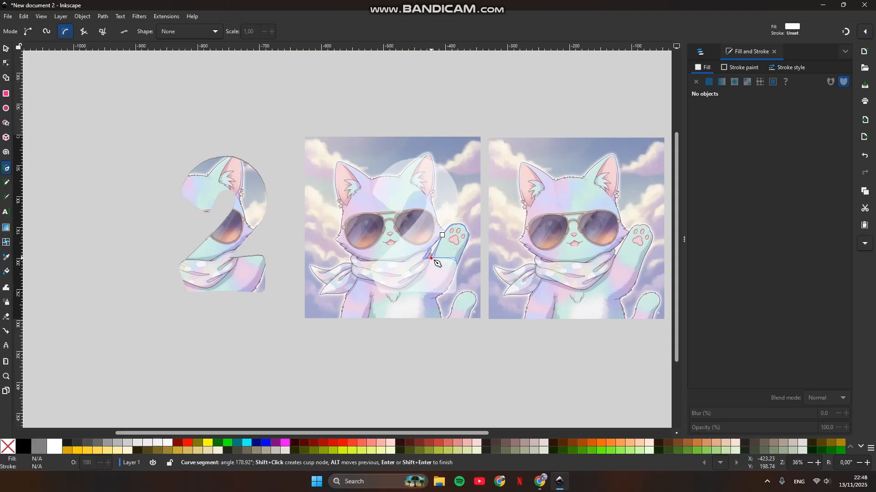
left_click(424, 258)
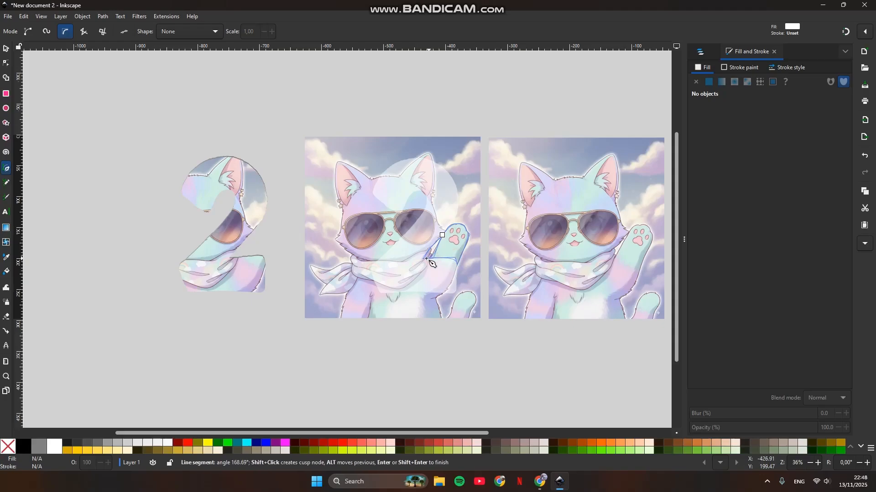
left_click(442, 235)
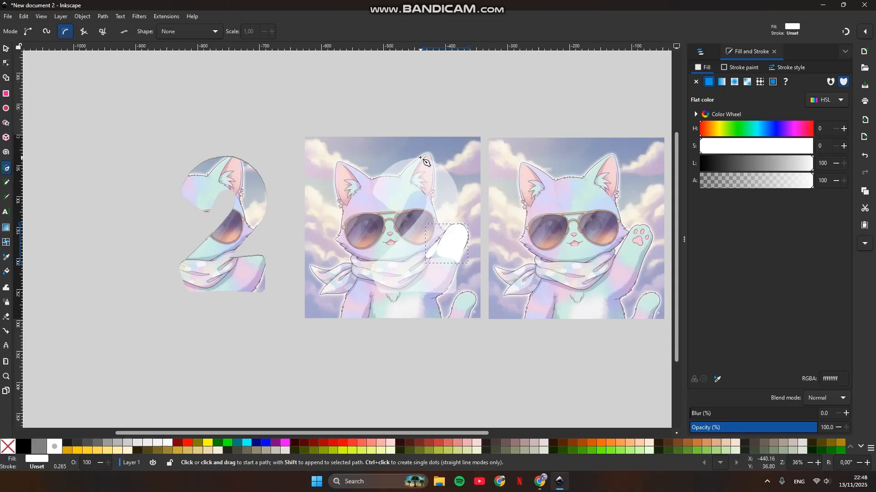
left_click(420, 157)
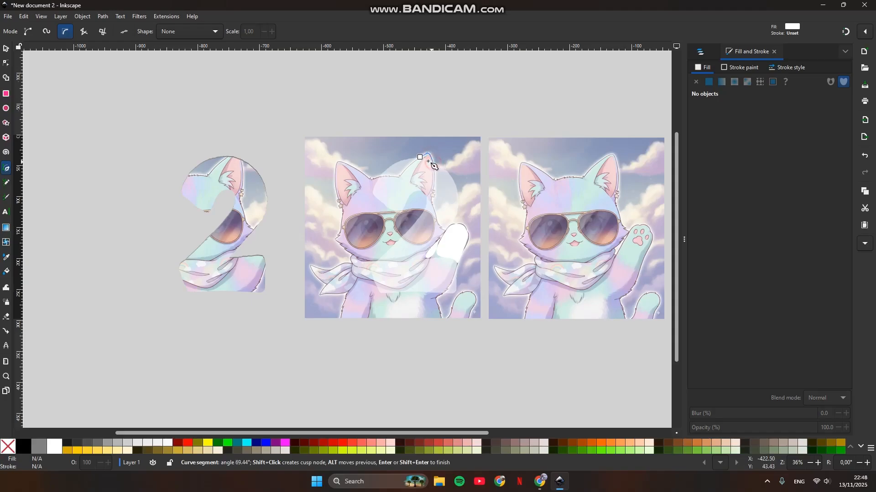
left_click(420, 158)
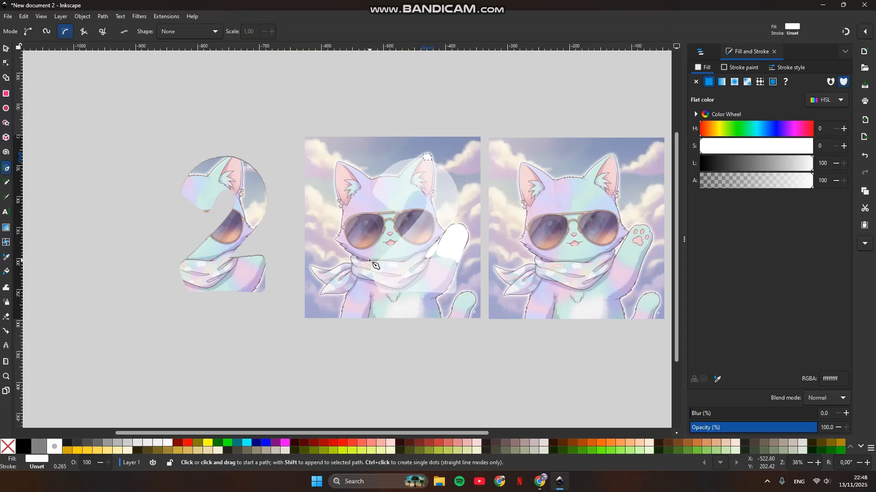
Trace a closed Pen path from the middle cat's chin around the cheek, ear and head, returning along the inner edge of the number 2
left_click(370, 261)
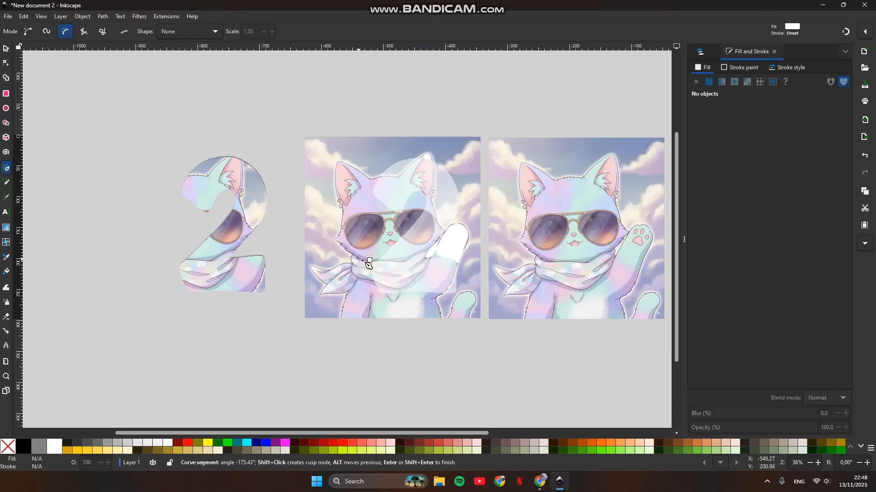
left_click(334, 240)
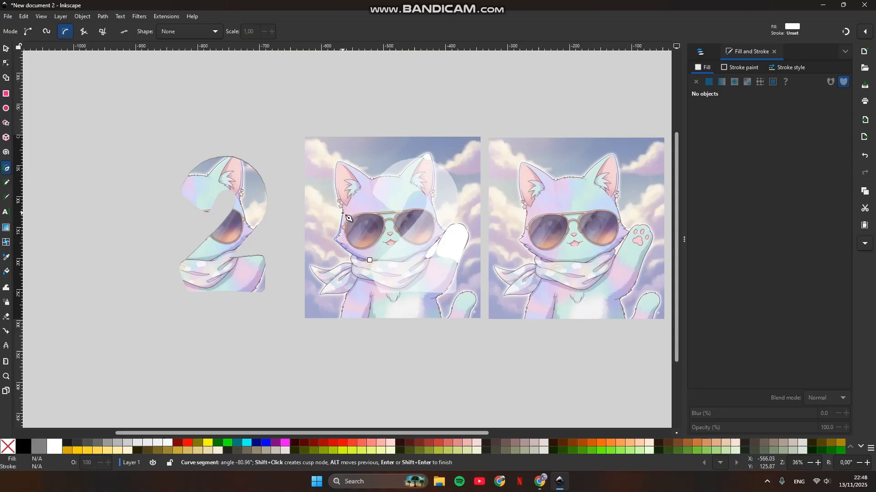
left_click(337, 162)
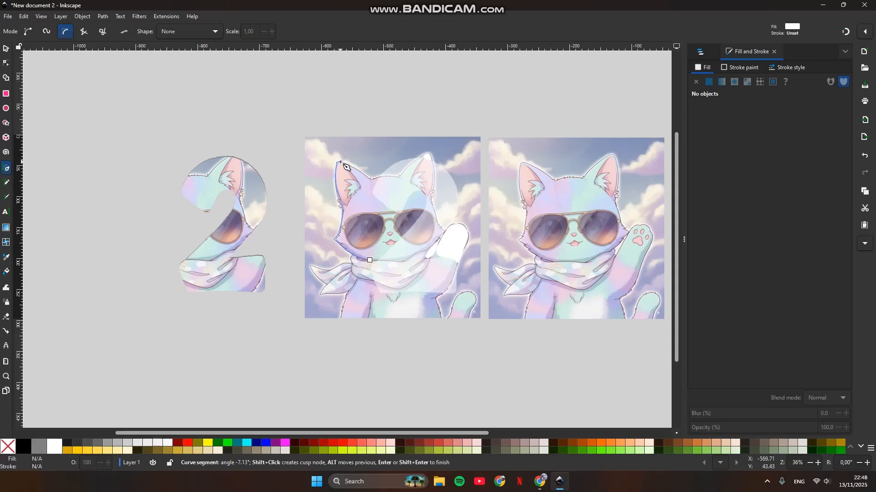
left_click(371, 178)
left_click(380, 177)
left_click(373, 192)
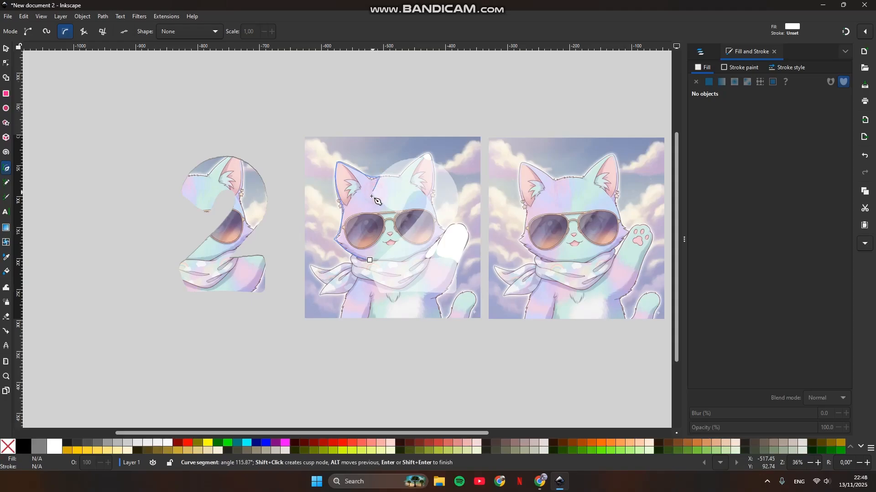
left_click(400, 213)
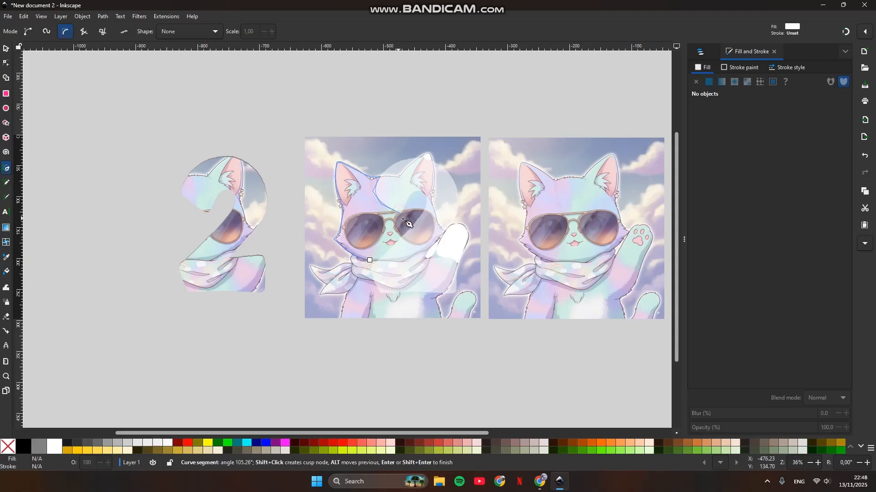
left_click(420, 193)
left_click(370, 260)
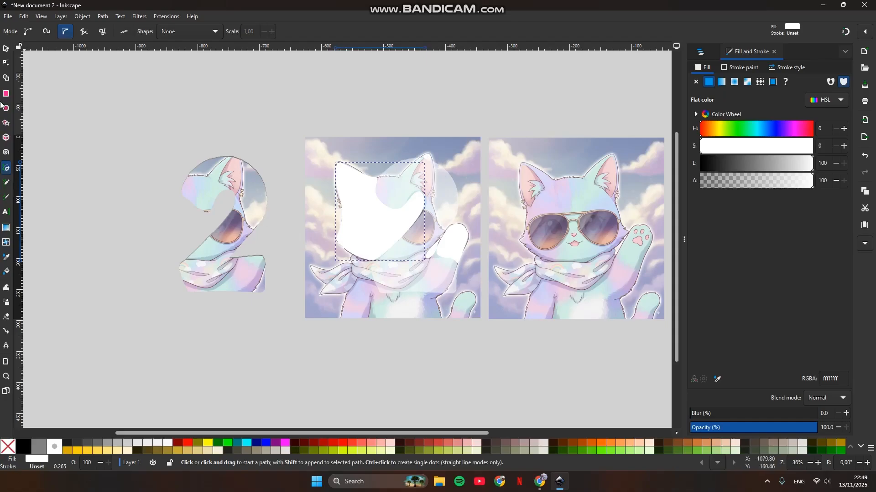
Select the face, paw and ear-tip paths on the middle cat image together and apply Set Clip to them
left_click(6, 48)
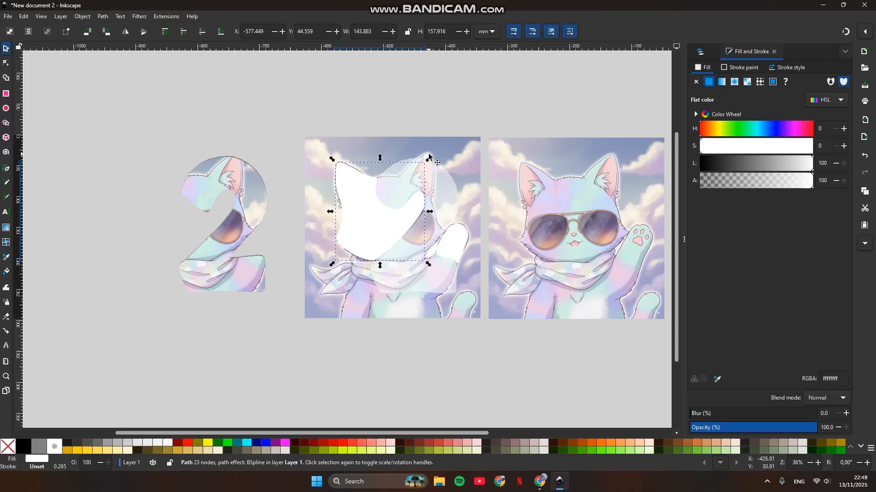
left_click(450, 242, "shift")
left_click(429, 161, "shift")
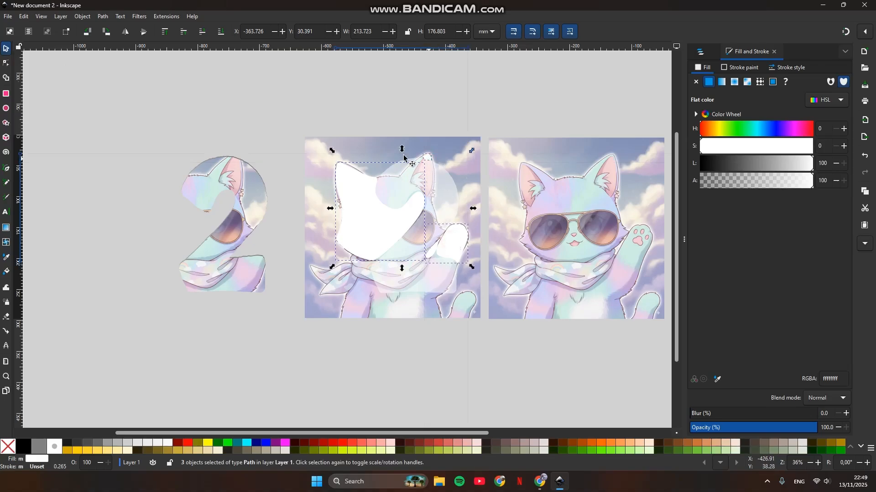
left_click(81, 16)
mouse_move(130, 135)
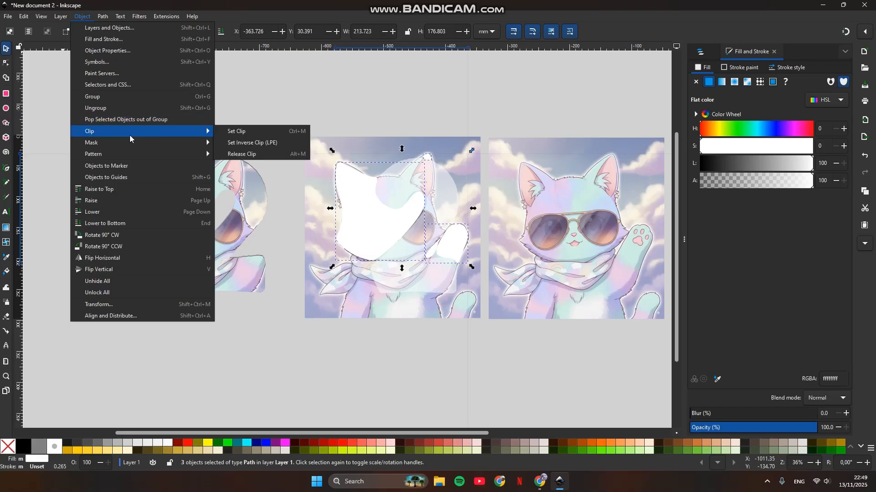
left_click(270, 133)
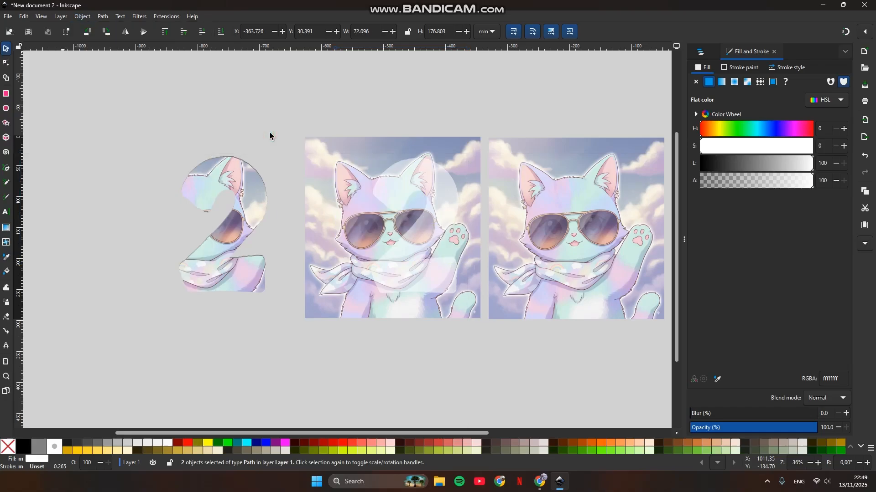
left_click(703, 484)
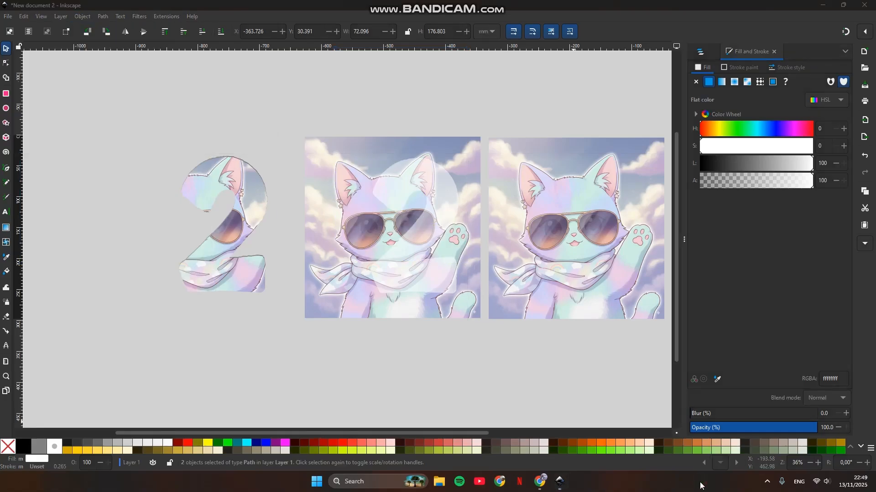